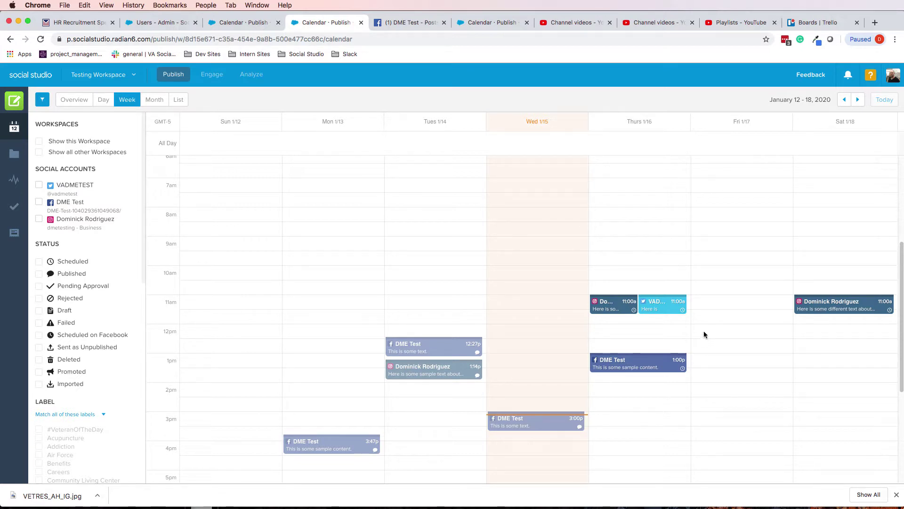
Step: View the details of the published DME Test Facebook post on Wednesday 1/15 at 3:00 pm
click(716, 307)
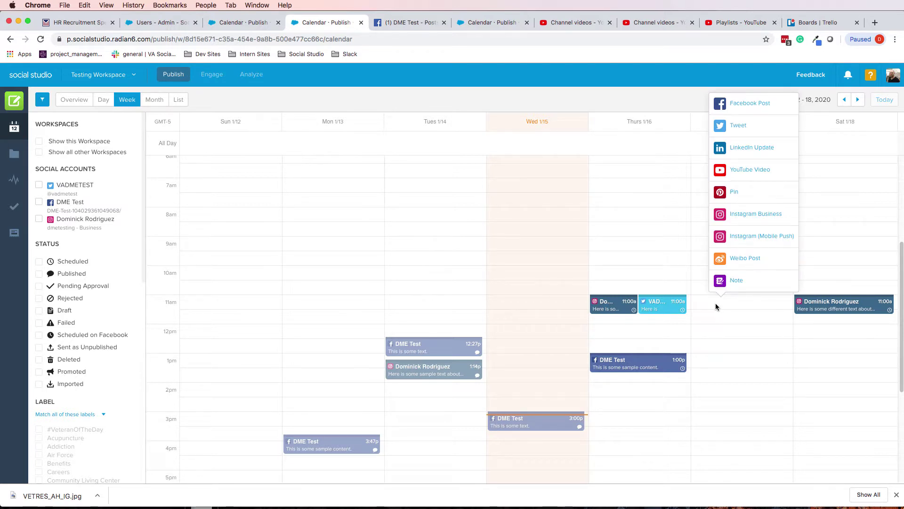
click(613, 246)
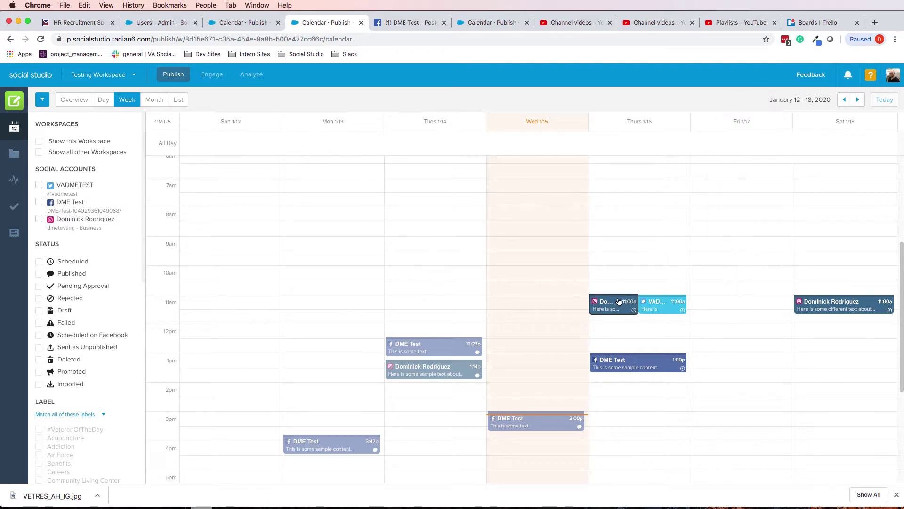
click(538, 414)
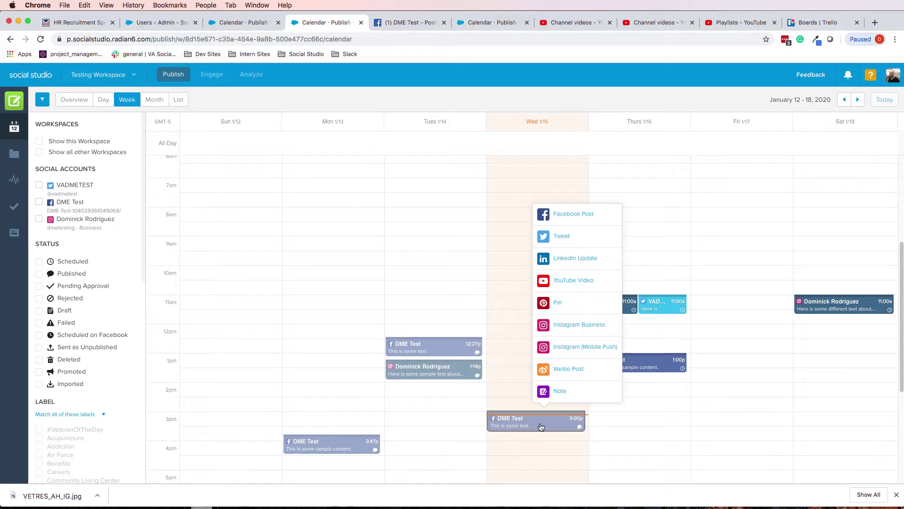
click(540, 427)
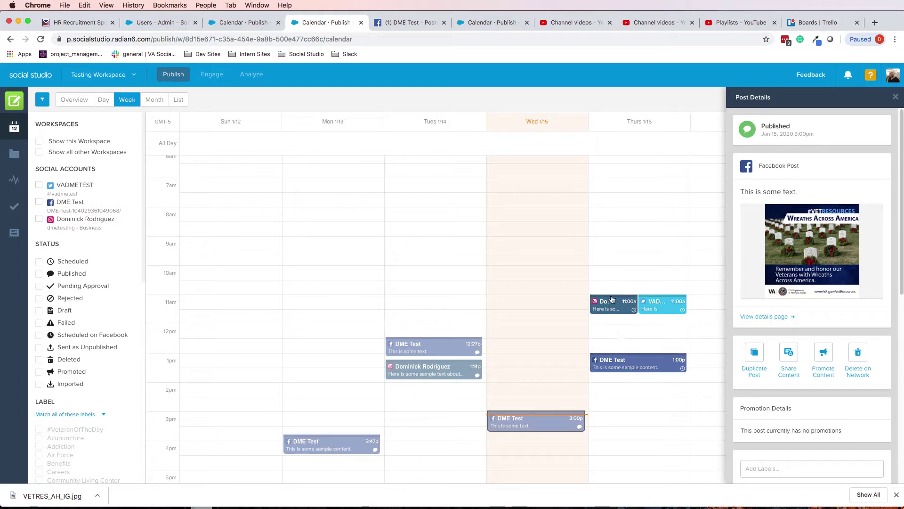
Step: Edit the scheduled Active Heroes tweet on Thursday 1/16 at 11:00 am and save it as a draft
click(658, 308)
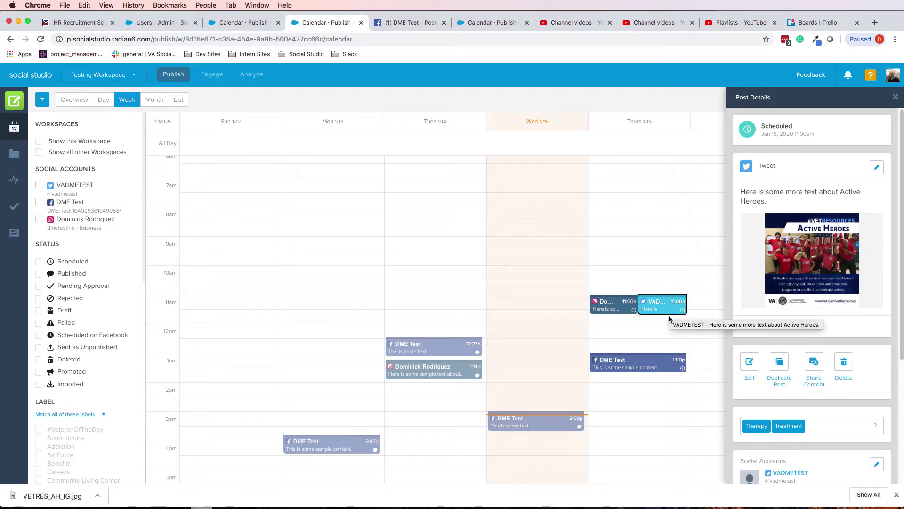
click(664, 266)
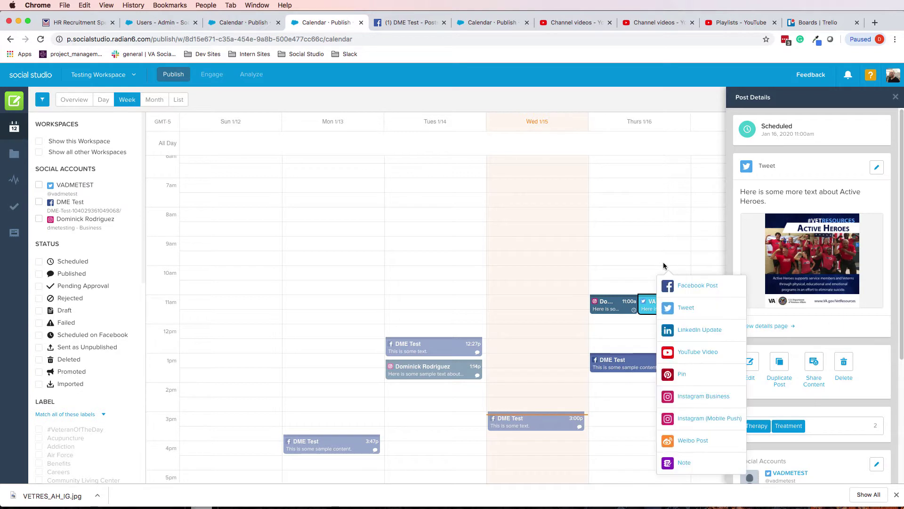
click(660, 263)
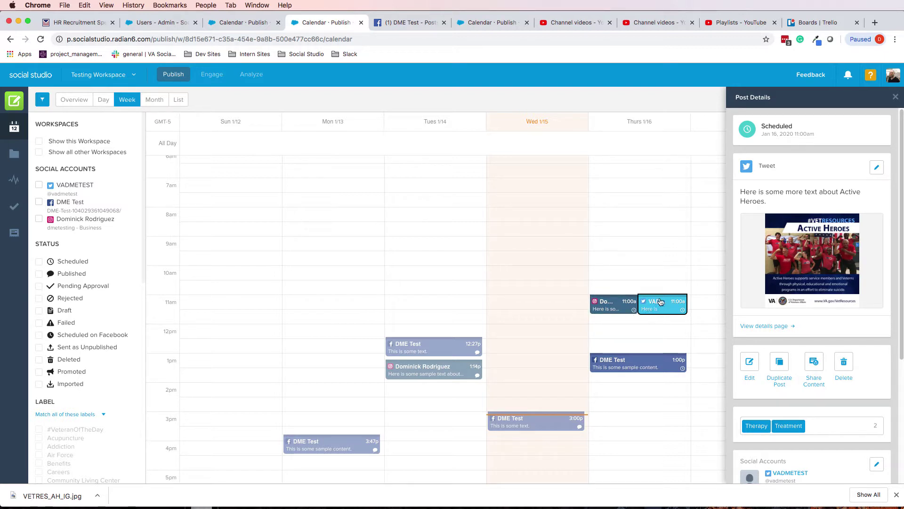
click(753, 363)
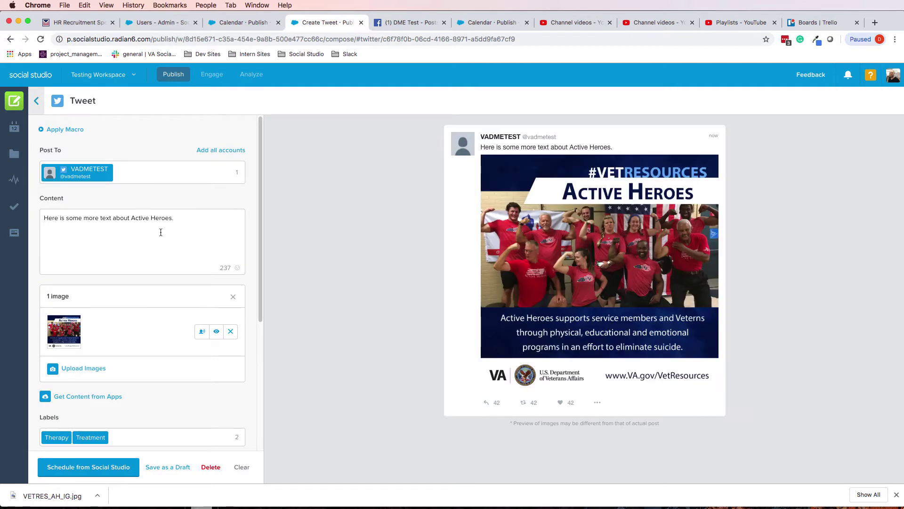
scroll(161, 236, down, 5)
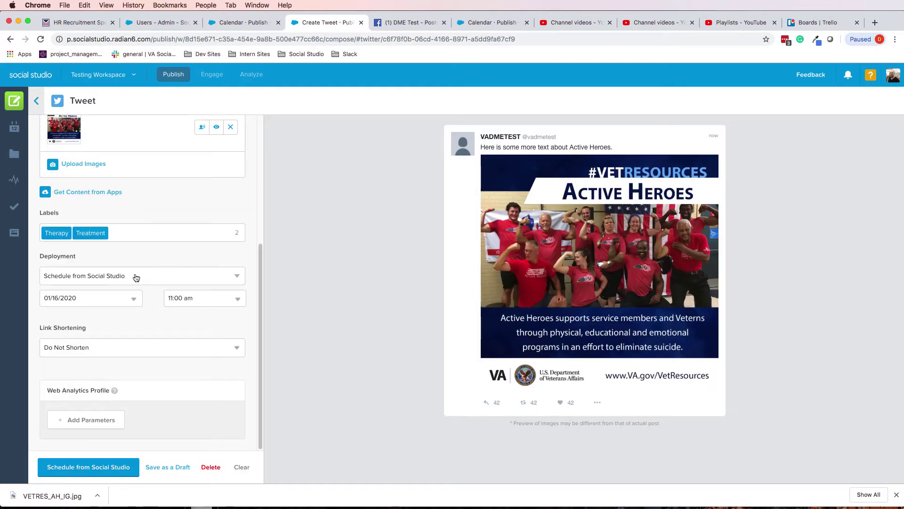
click(76, 278)
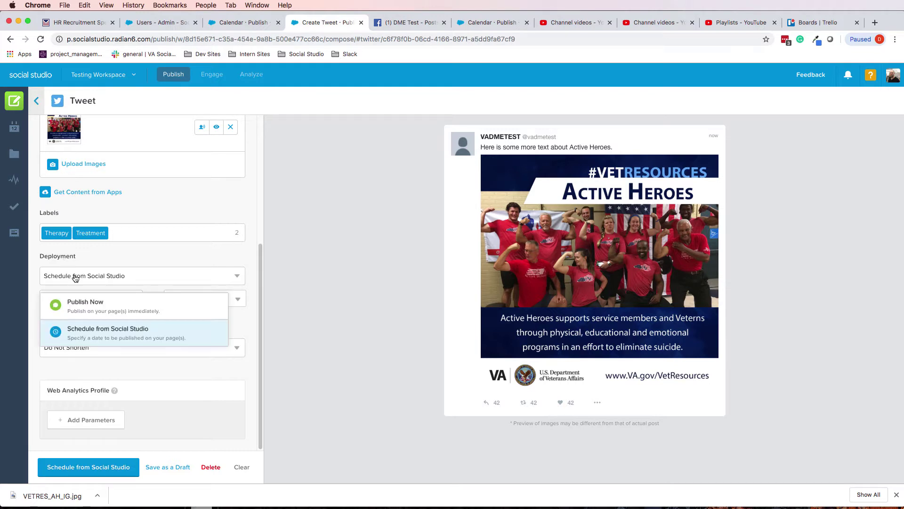
click(177, 261)
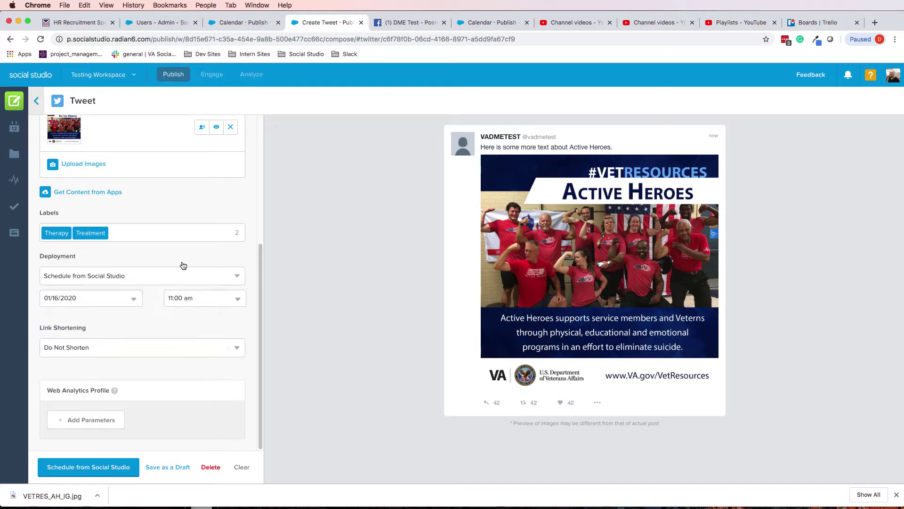
click(167, 468)
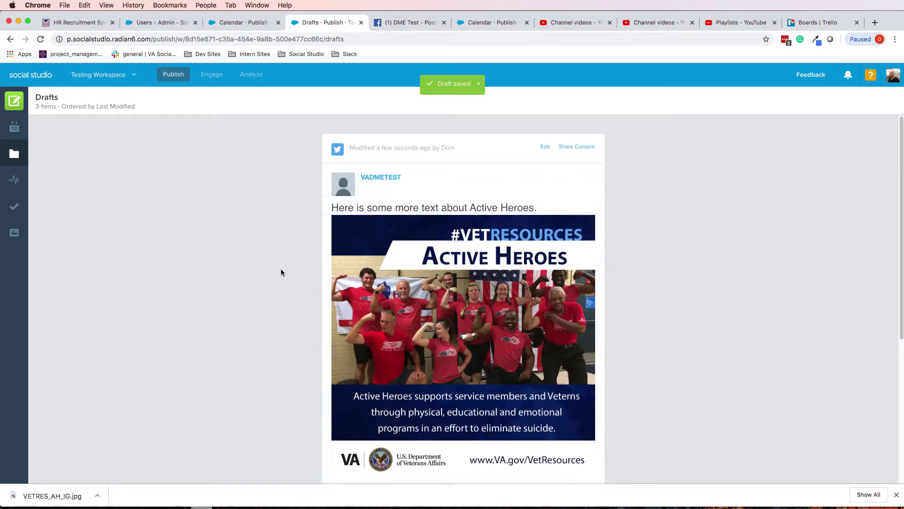
Step: Reschedule Thursday's DME Test Facebook post in the calendar to 1:01 pm and save it as a draft
click(11, 127)
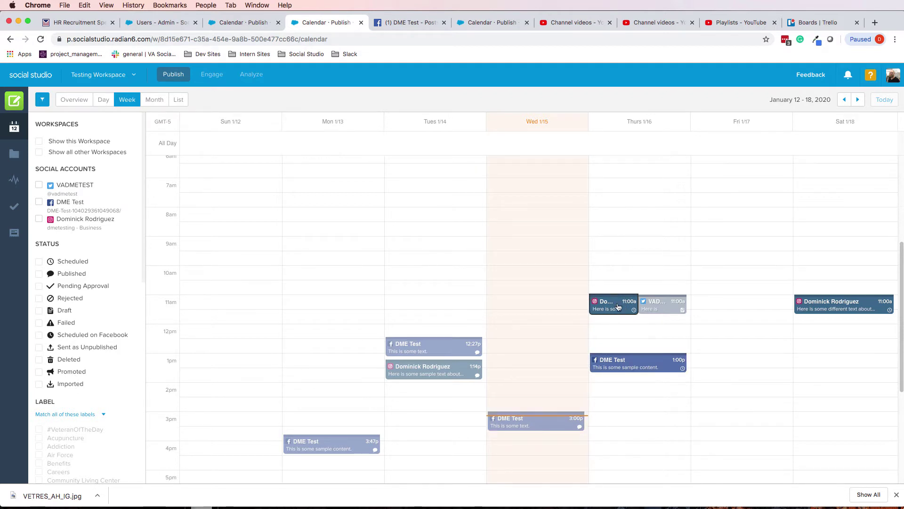
drag(648, 368, 649, 369)
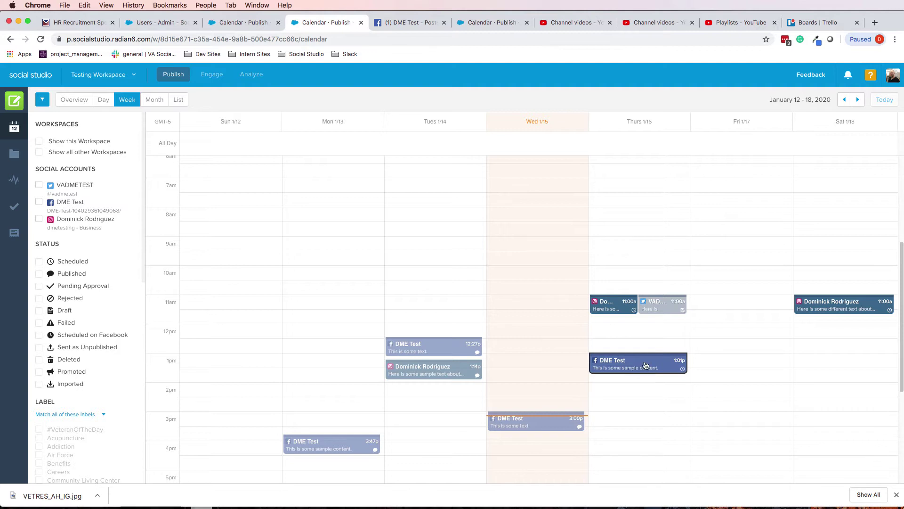
click(648, 367)
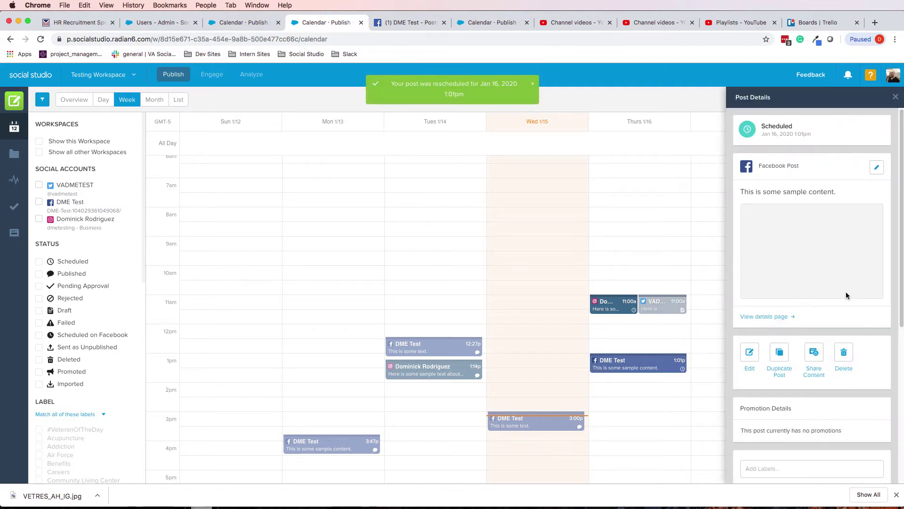
click(746, 360)
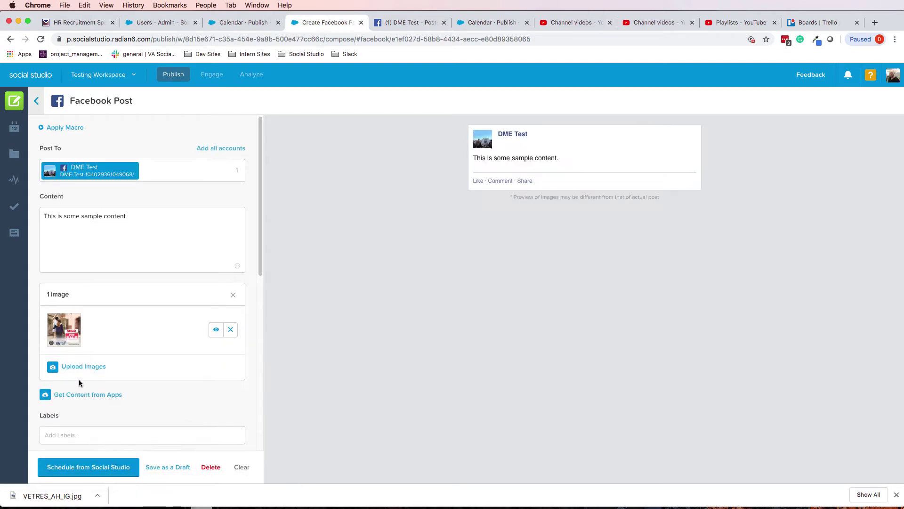
scroll(117, 392, down, 10)
click(164, 467)
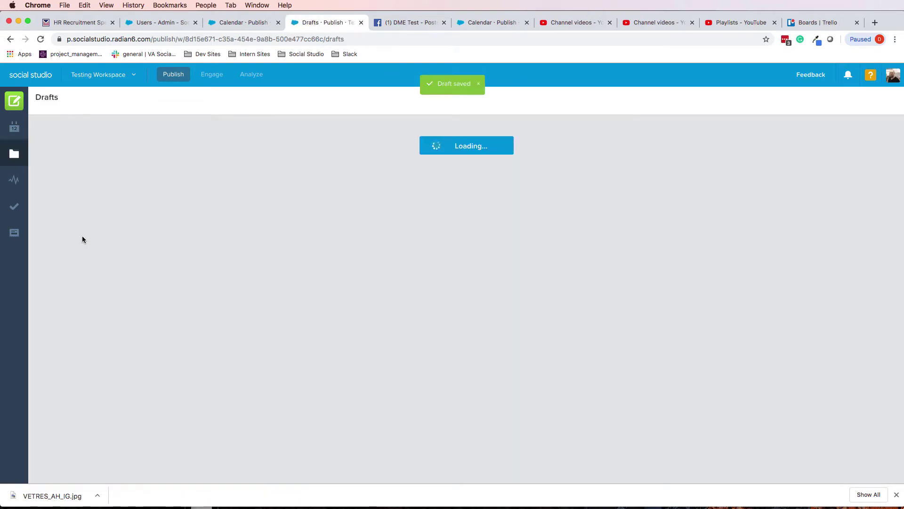
Step: From the calendar, edit Thursday's 11:00 am Instagram Business post about Active Heroes and save it as a draft
click(14, 127)
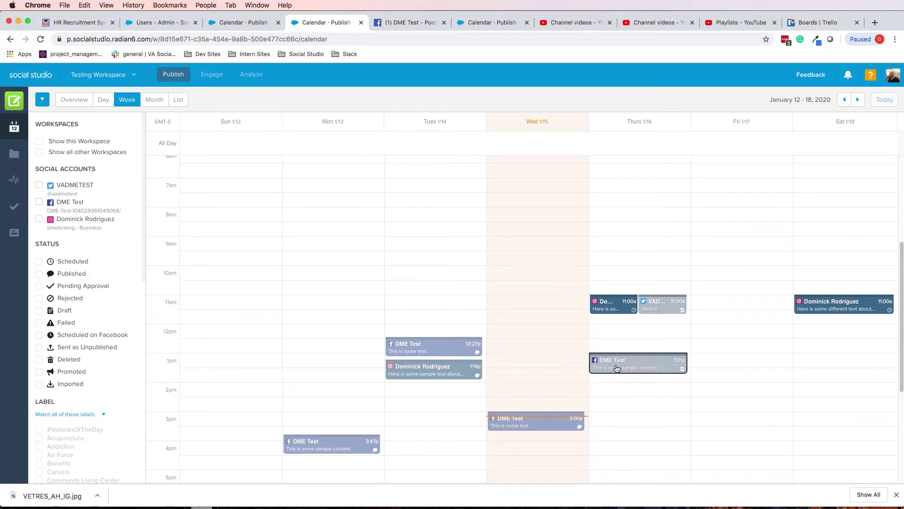
click(605, 308)
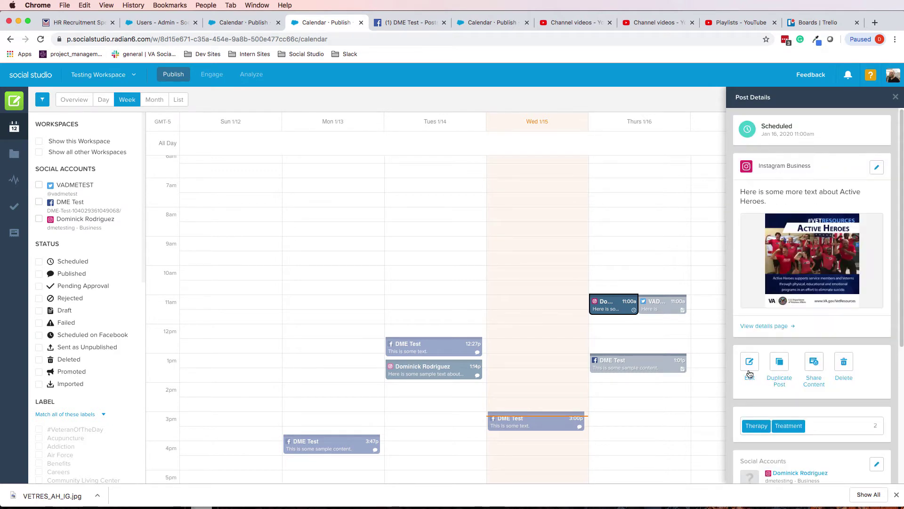
click(750, 364)
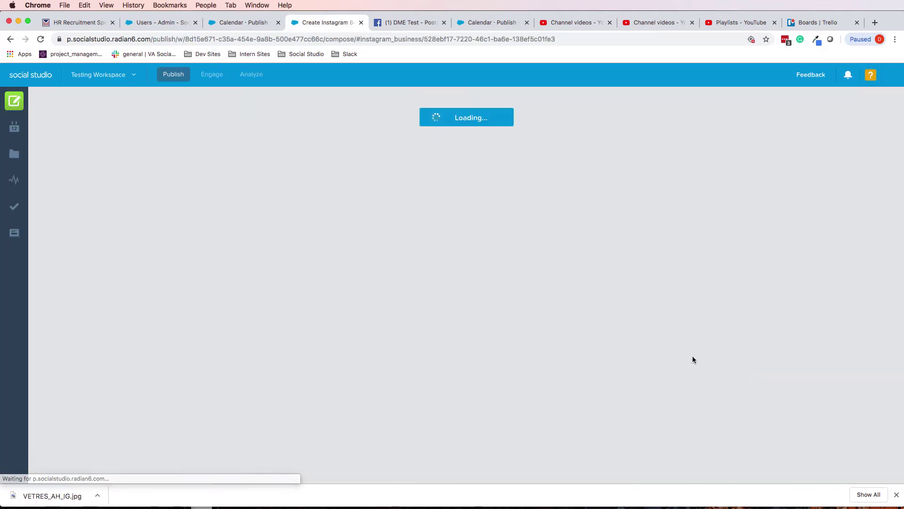
scroll(151, 415, down, 2)
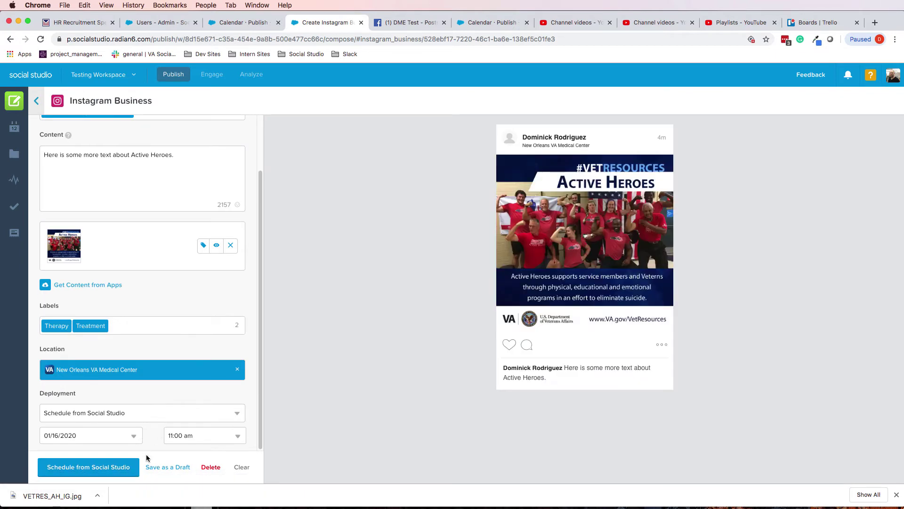
click(159, 469)
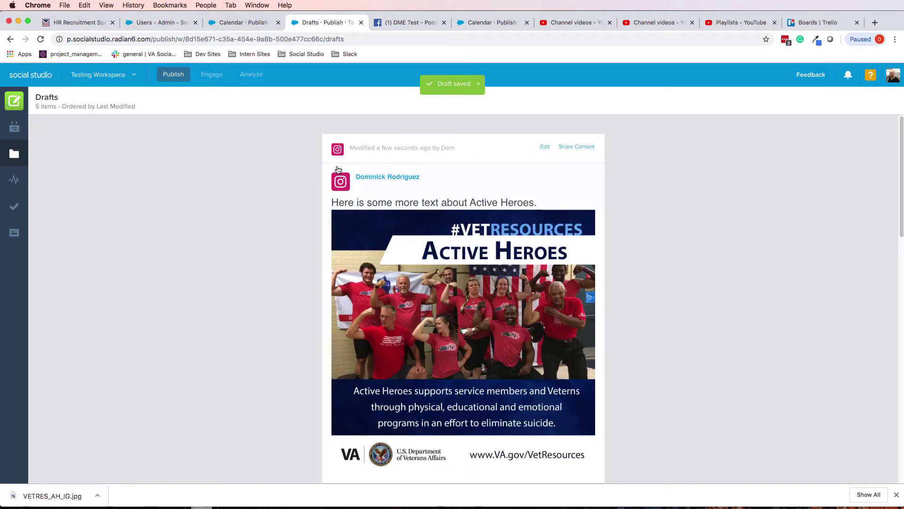
Step: Look through the saved posts in Drafts and return to the calendar's week view
click(20, 131)
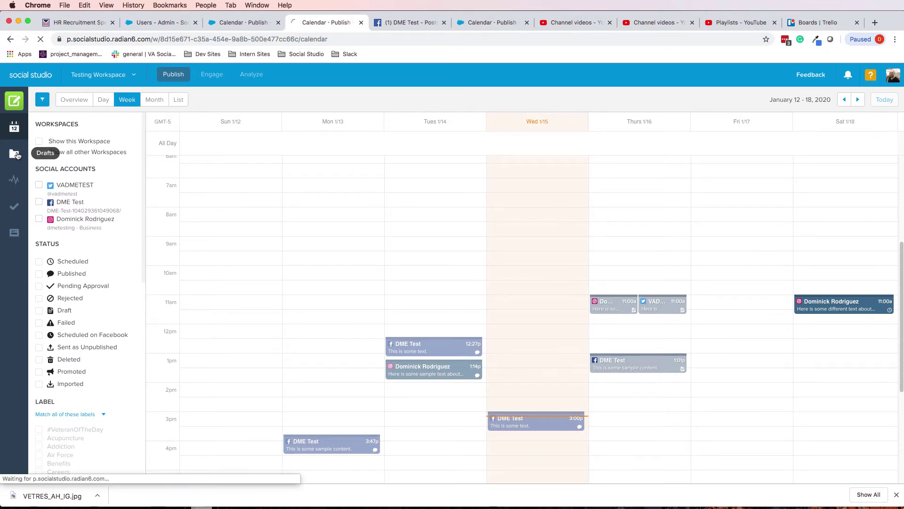
click(13, 156)
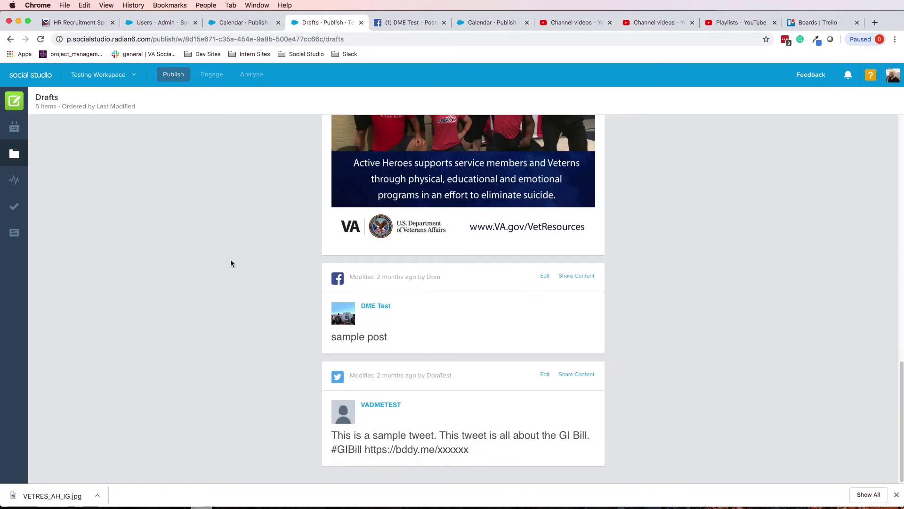
scroll(231, 263, up, 5)
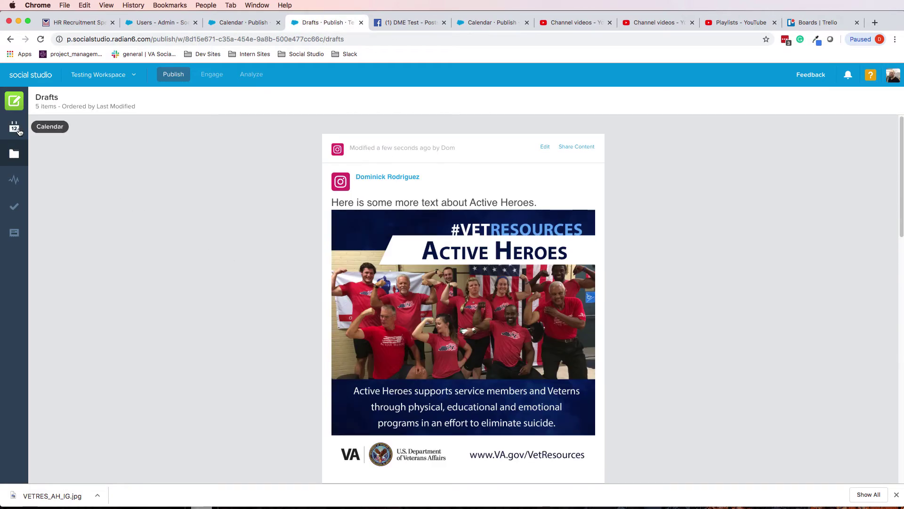
click(18, 130)
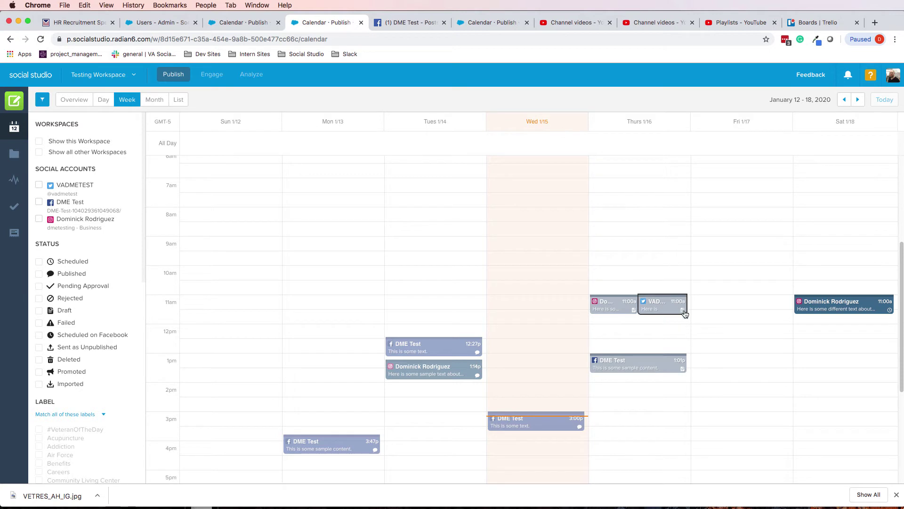
Step: Open the Testing Workspace's user settings and check the permissions of the first listed Super User
click(101, 74)
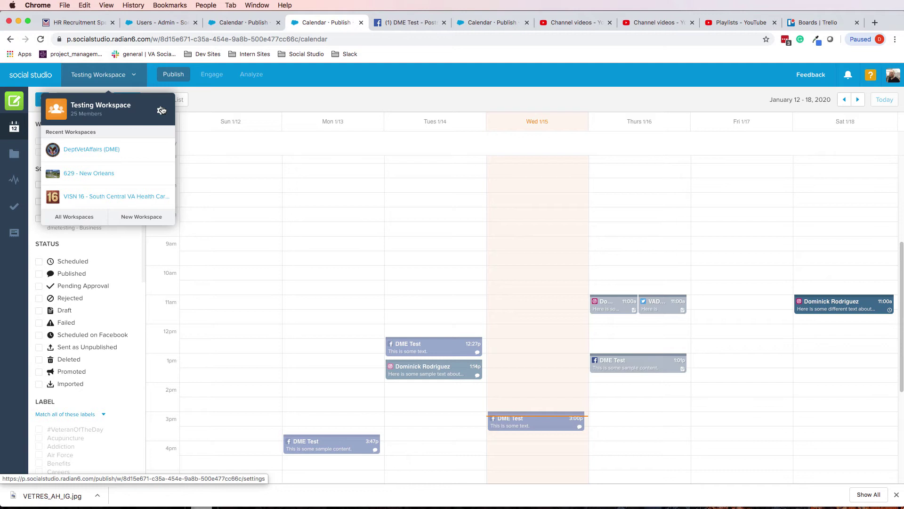
click(161, 109)
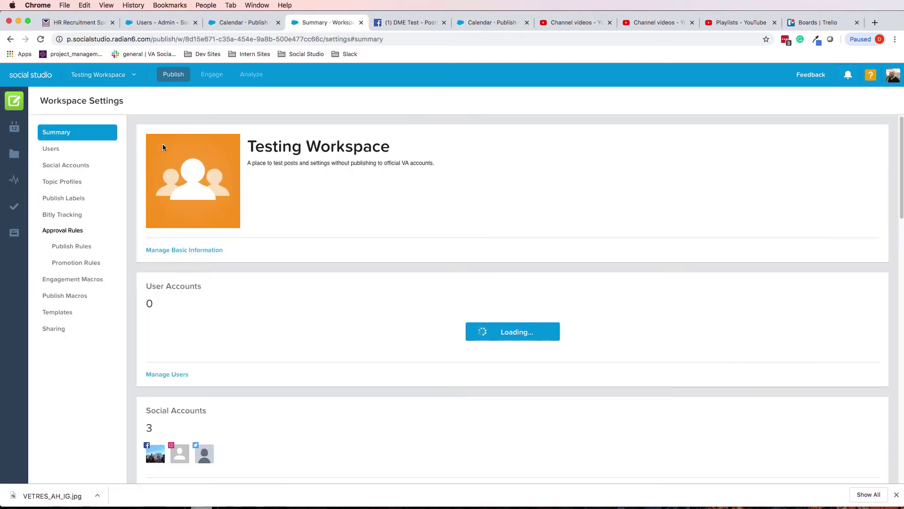
click(52, 149)
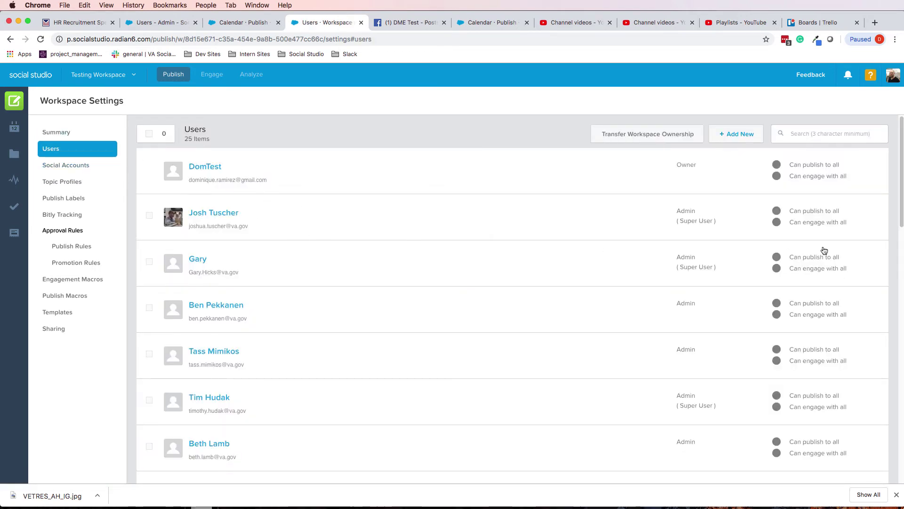
scroll(226, 311, down, 1)
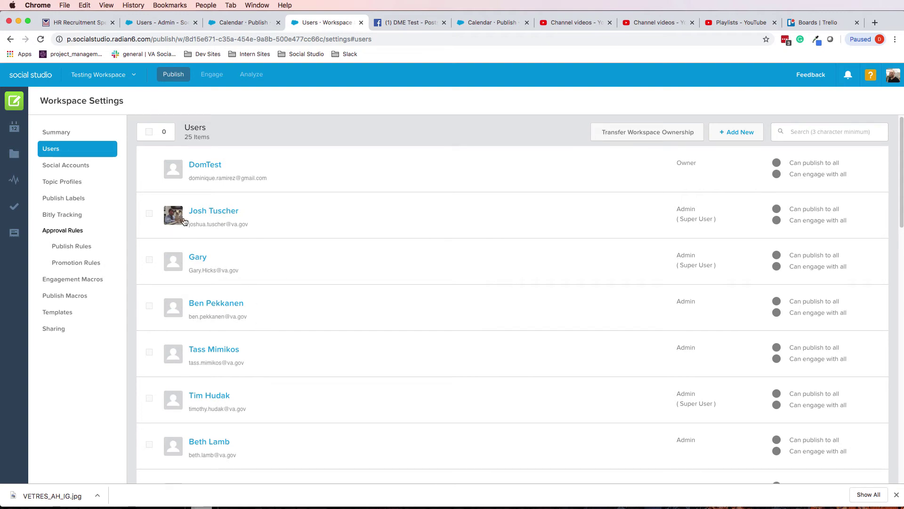
click(218, 212)
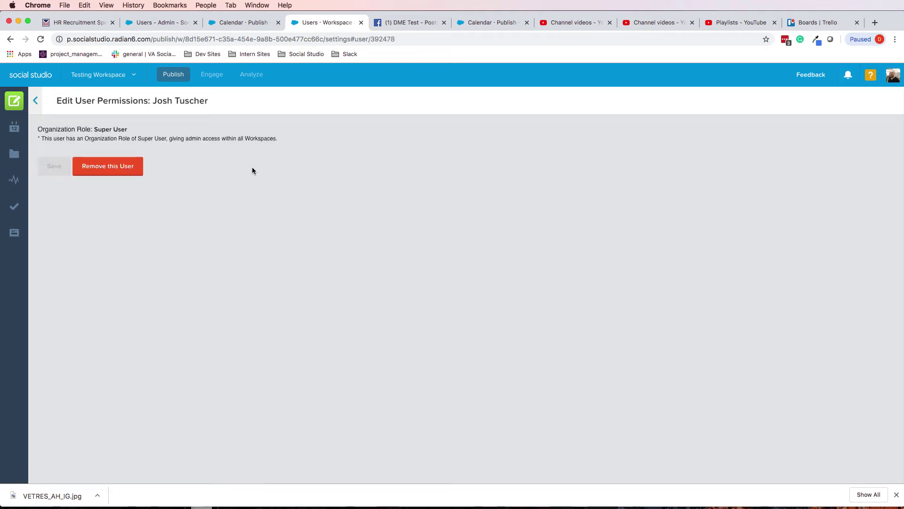
click(37, 101)
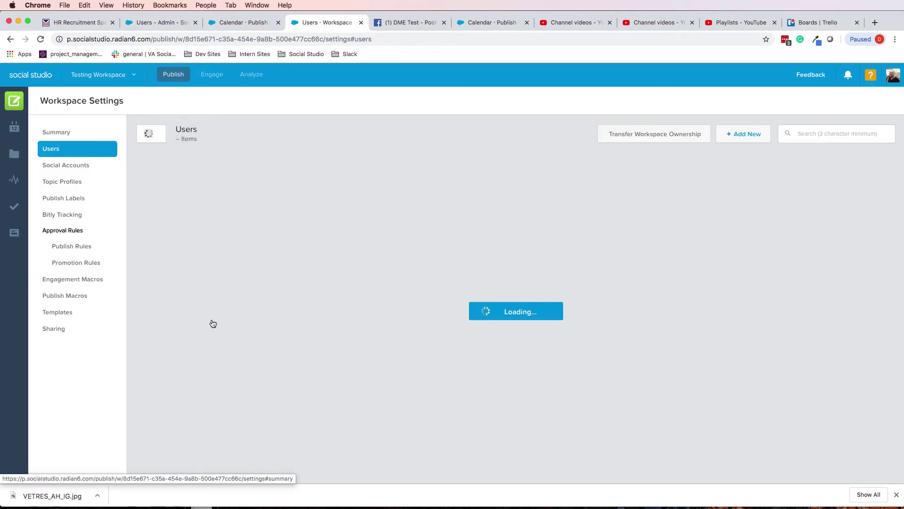
Step: Change the workspace role of the last listed user to Limited Member and save the permissions
scroll(281, 307, down, 20)
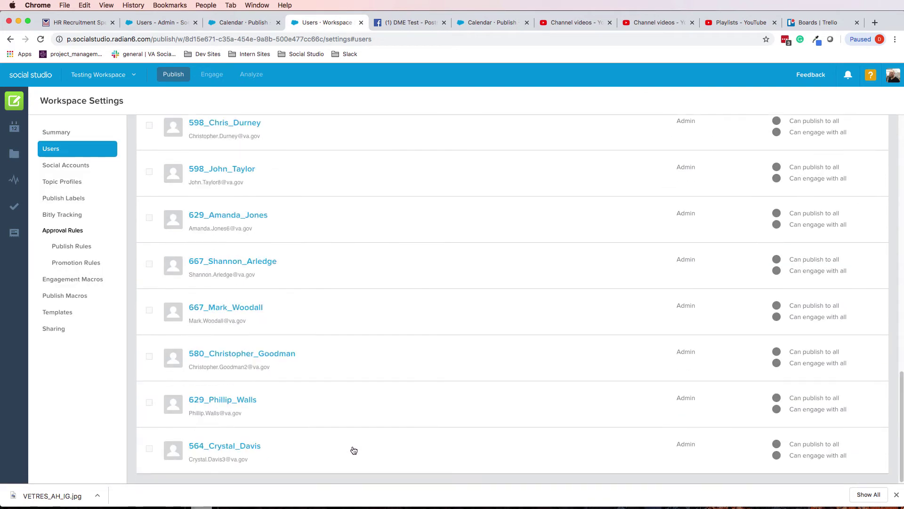
click(241, 445)
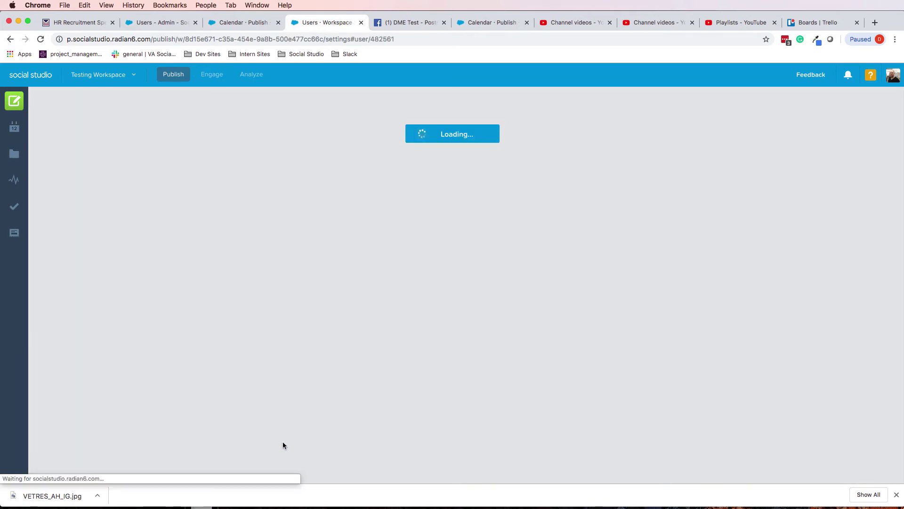
click(286, 131)
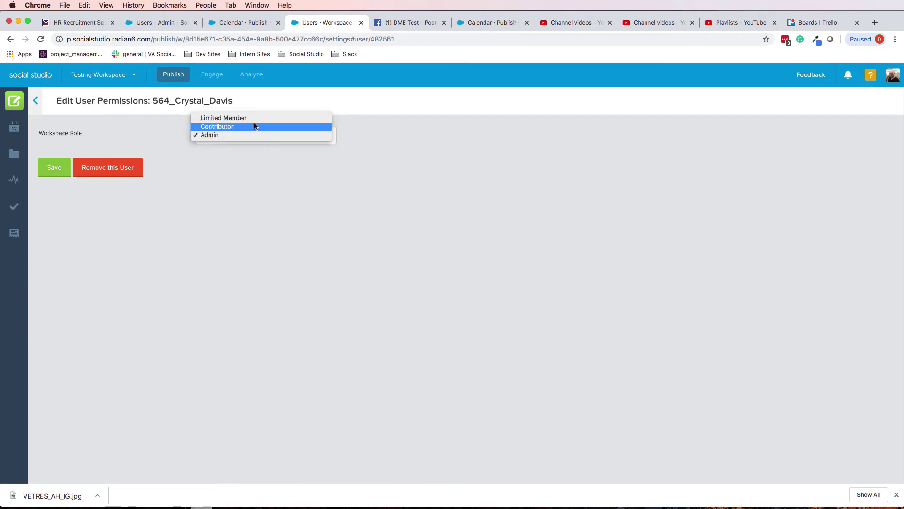
click(233, 118)
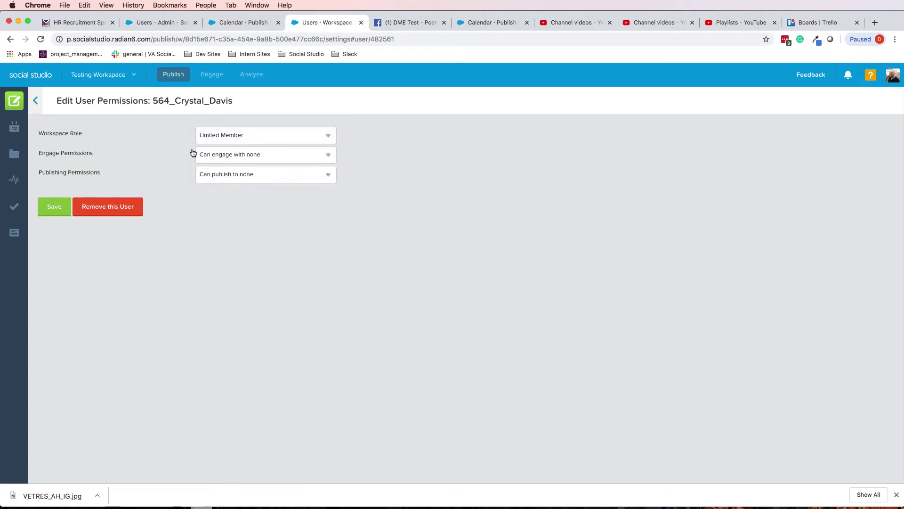
click(55, 208)
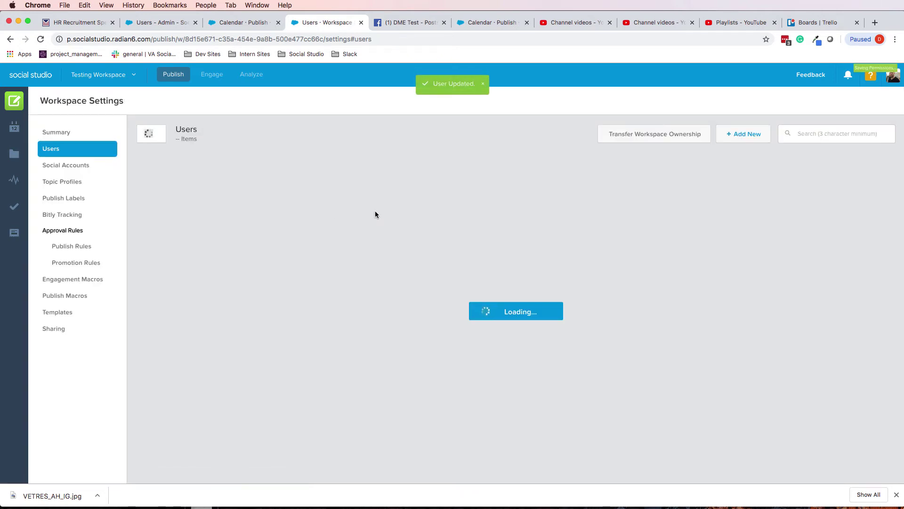
Step: Select the last listed user in the Users list, change the role to Admin, and check the updated entry
scroll(365, 239, down, 10)
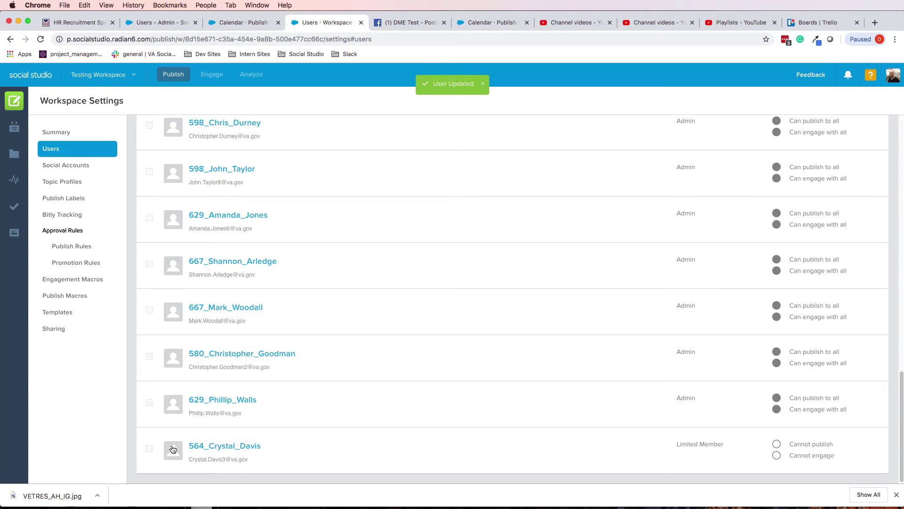
click(149, 449)
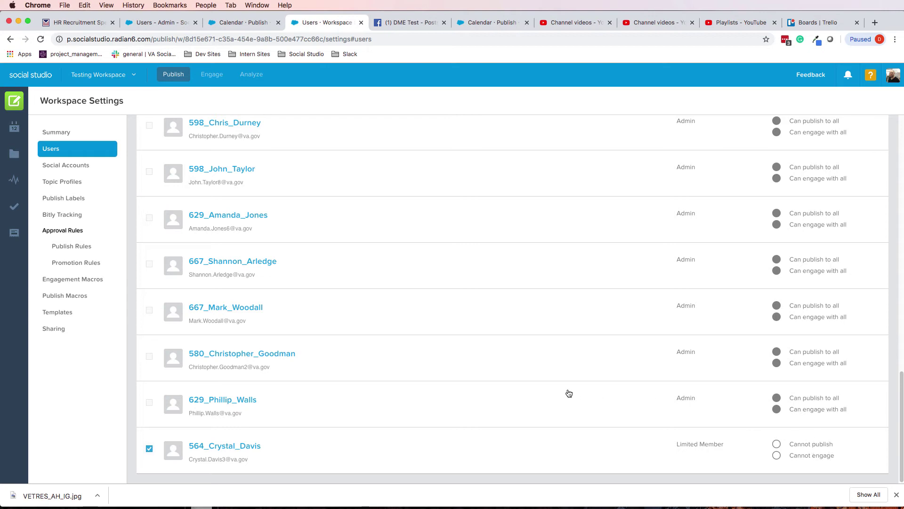
scroll(491, 383, up, 20)
click(259, 139)
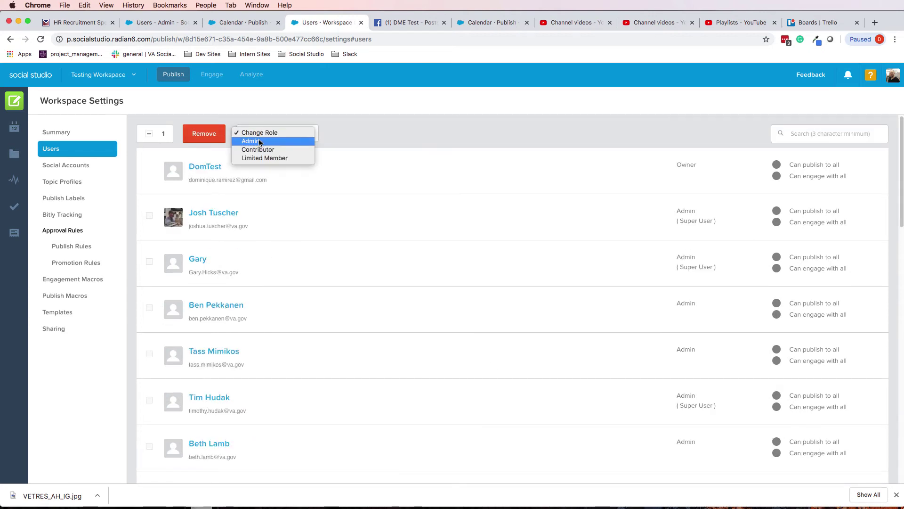
click(259, 141)
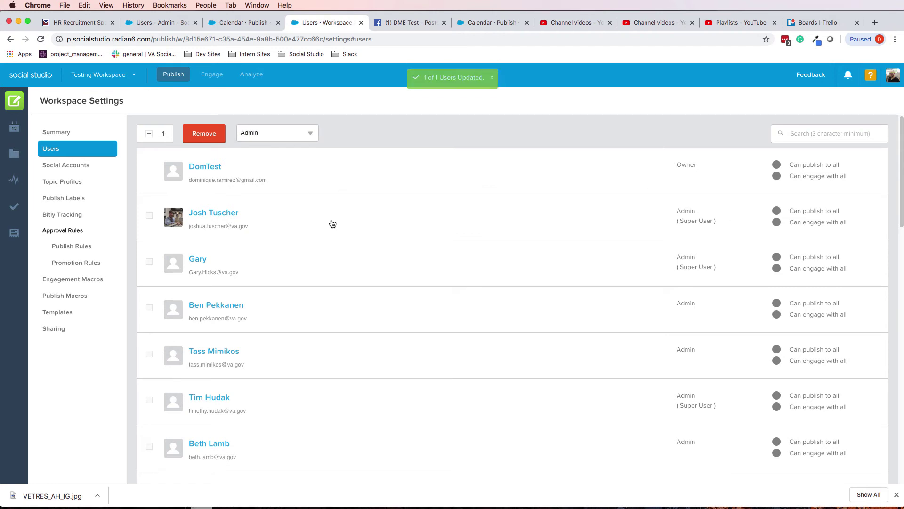
scroll(490, 245, down, 20)
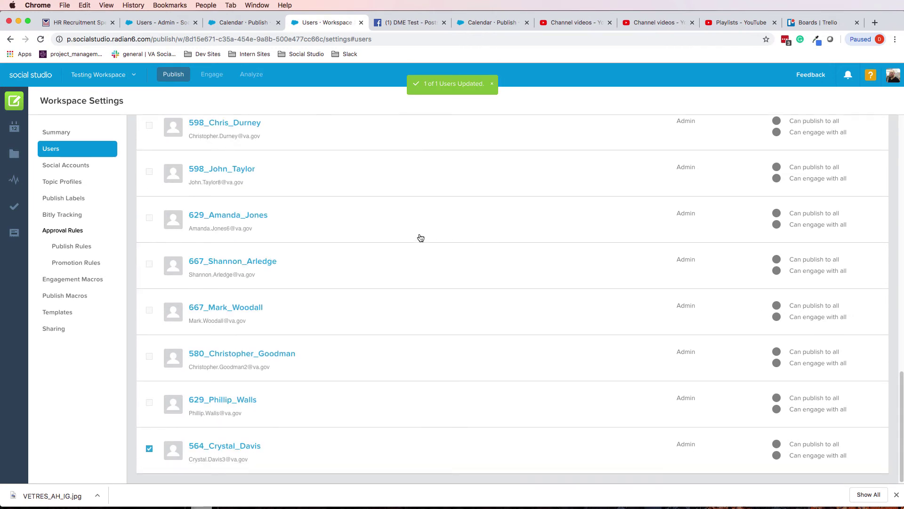
scroll(421, 238, up, 20)
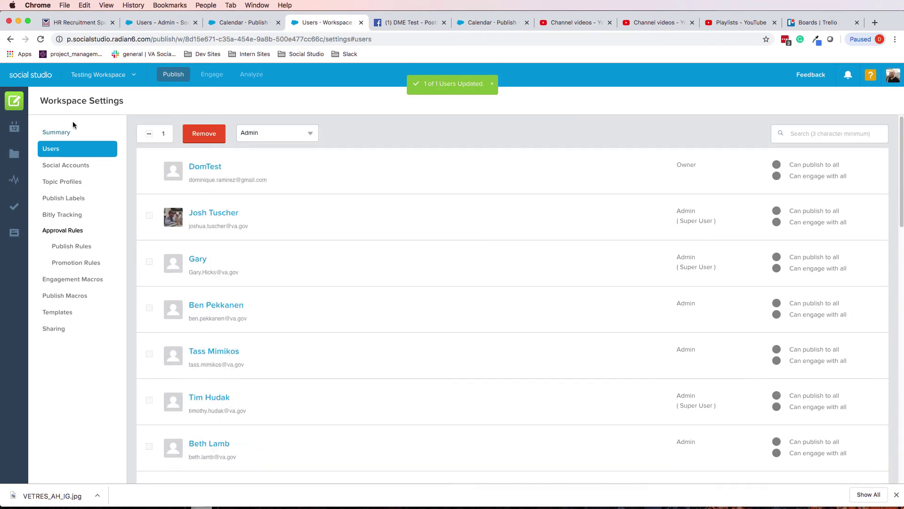
Step: From the calendar, edit Thursday's 1:01 pm DME Test Facebook draft and schedule it from Social Studio for 01/16/2020 at 01:01 pm
click(14, 127)
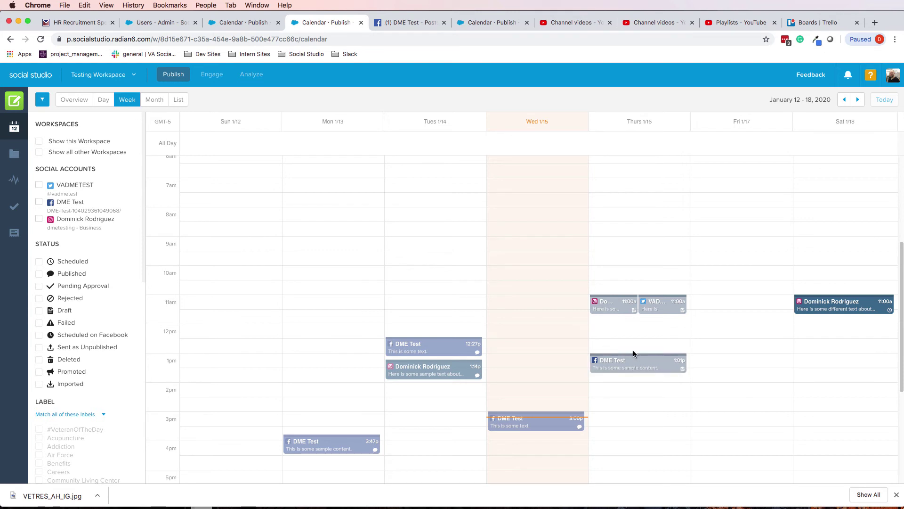
click(651, 368)
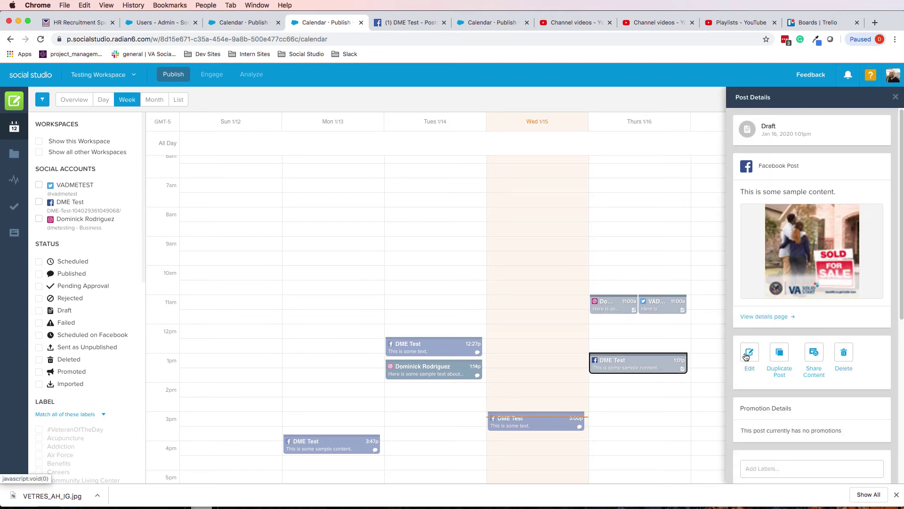
click(749, 355)
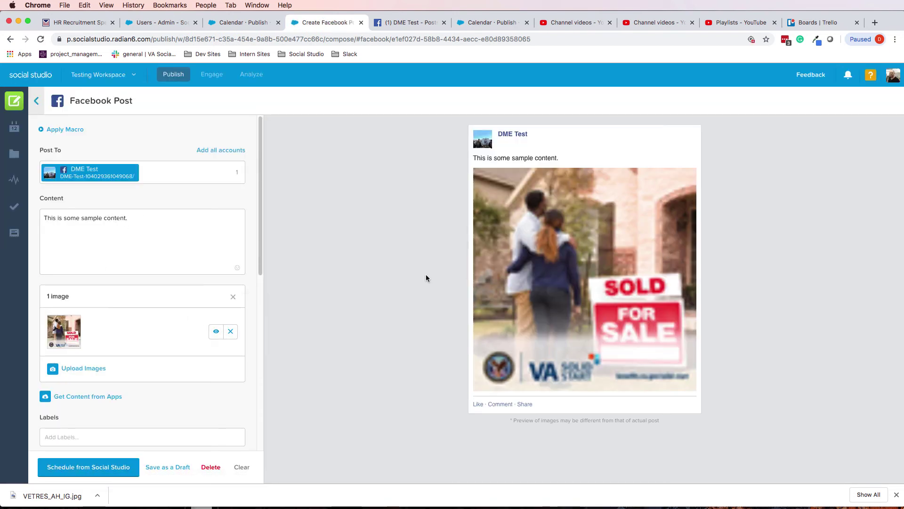
scroll(165, 314, down, 10)
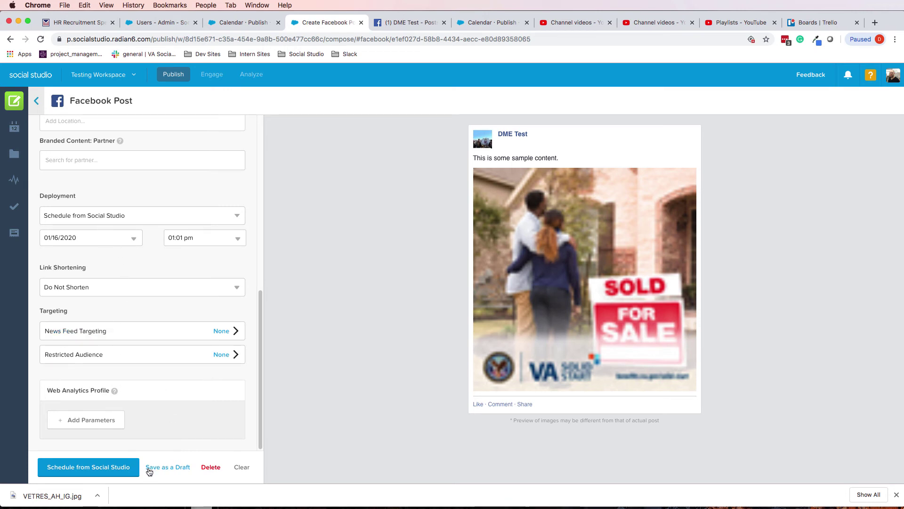
click(138, 221)
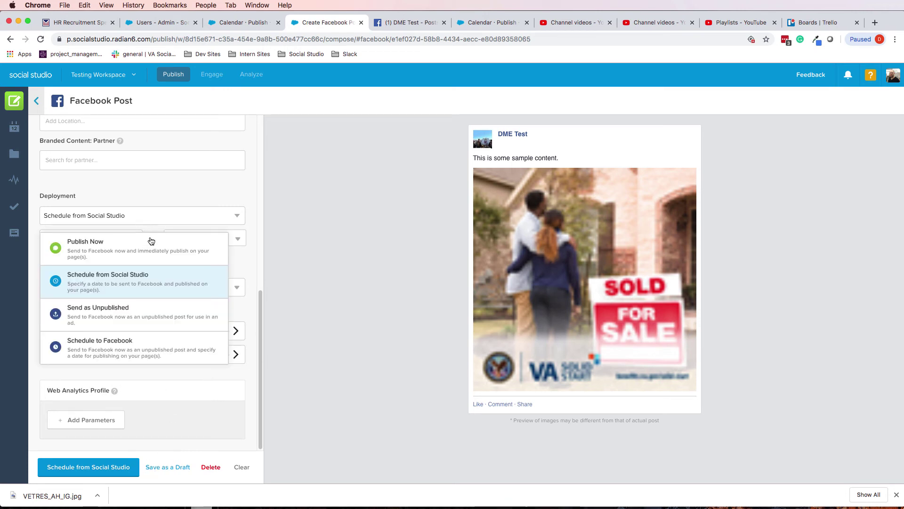
click(170, 186)
click(95, 475)
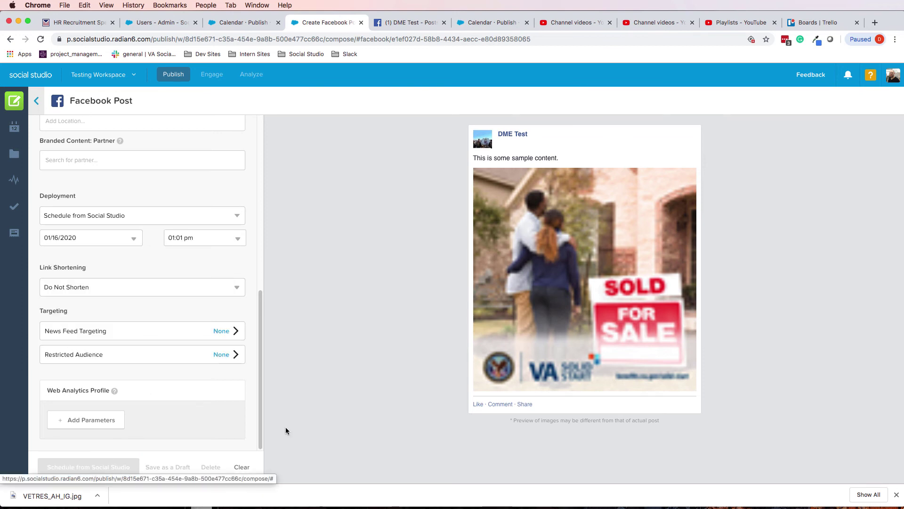